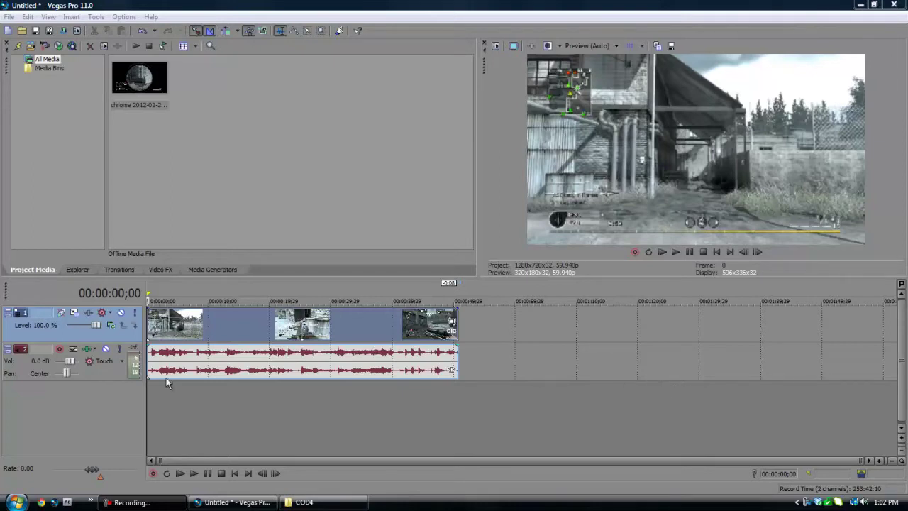
Play the gameplay clip and step frame by frame to the sniper shot at 00:00:03;07
click(152, 331)
key(space)
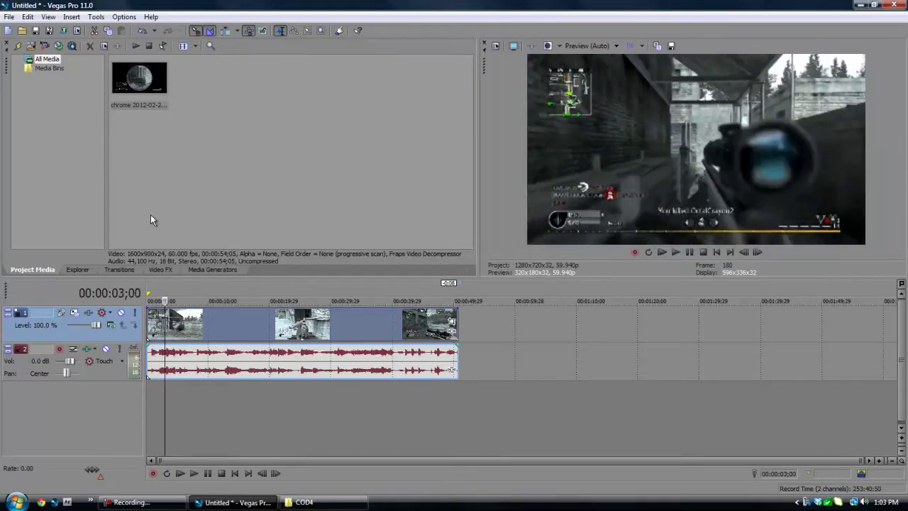
key(Left)
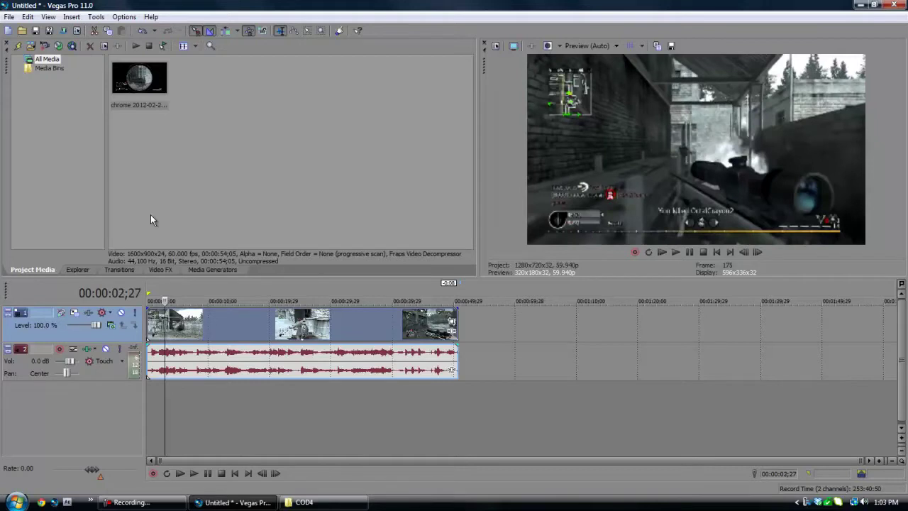
key(Right)
key(Right)
key(Right)
key(Right)
key(Right)
key(Right)
key(Right)
key(Right)
key(Right)
key(Right)
key(Right)
key(Right)
key(Right)
key(Right)
key(Right)
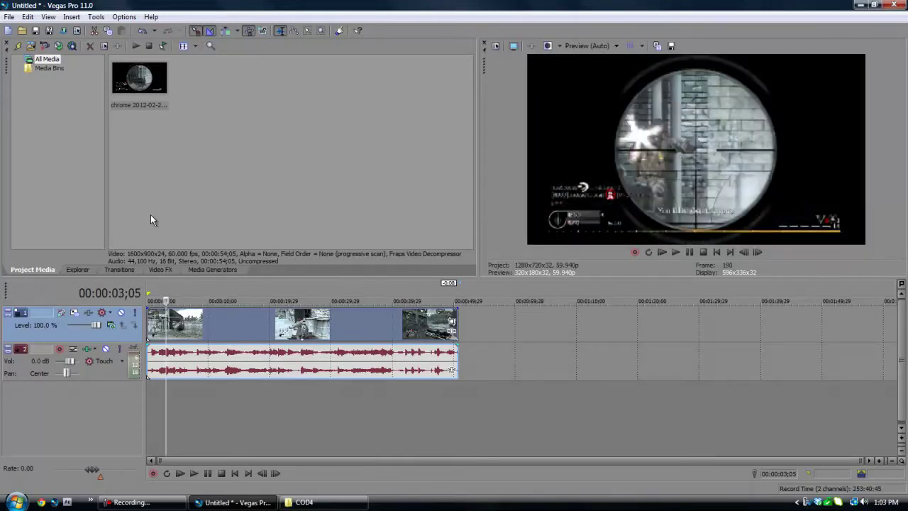
key(Left)
key(Right)
key(Right)
key(Right)
key(Right)
key(Right)
key(Right)
key(Right)
key(Right)
key(Right)
key(Right)
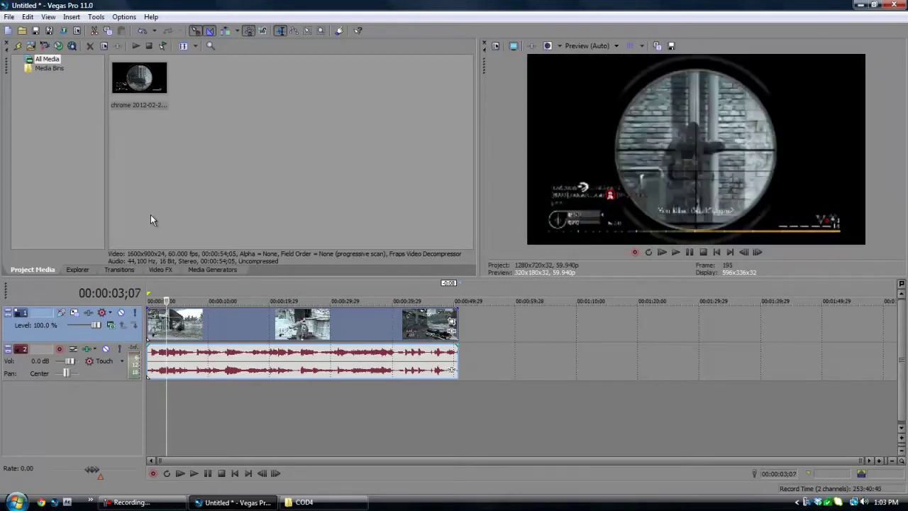
key(Right)
key(Right)
key(Right)
key(Right)
key(Right)
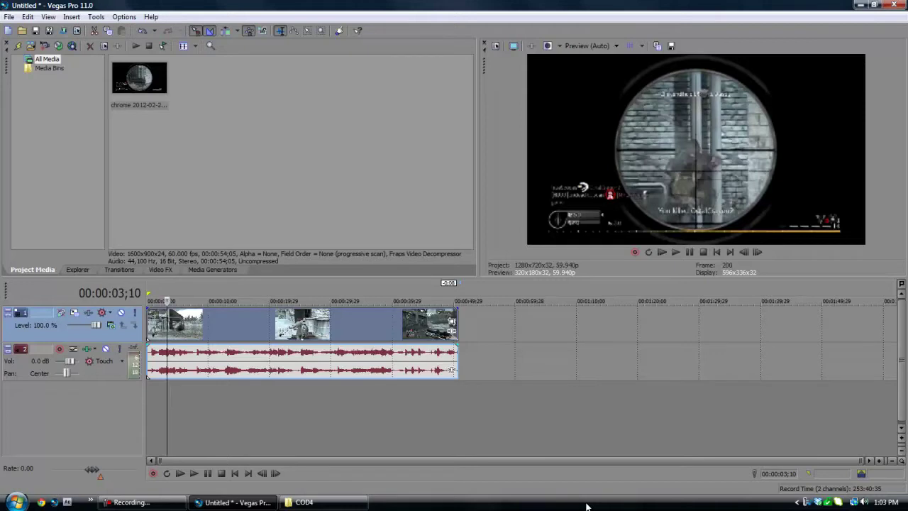
key(Right)
key(Right)
key(Right)
key(Right)
key(Right)
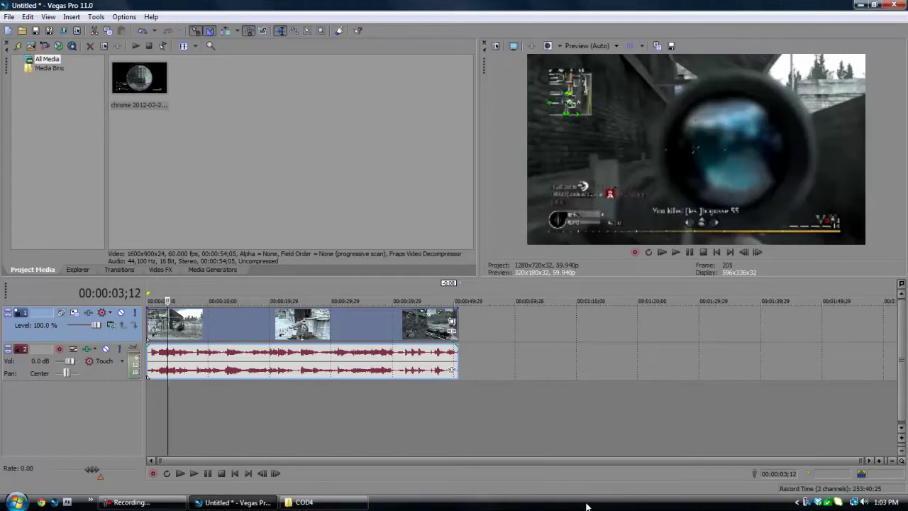
key(Left)
key(Left)
key(Left)
key(Left)
key(Left)
key(Left)
key(Left)
key(Left)
key(Left)
key(Left)
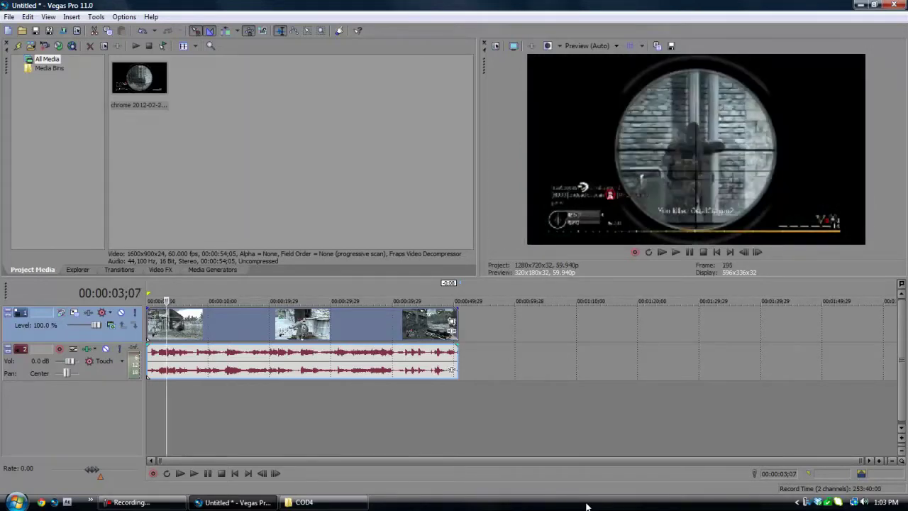
Split the gameplay clip at the shot and keep the pieces starting at the timeline start
key(s)
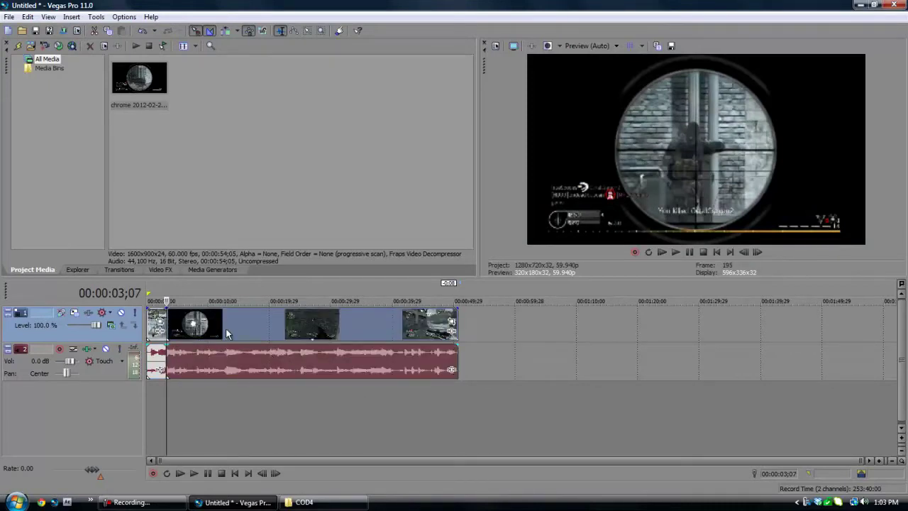
drag(225, 328, 276, 343)
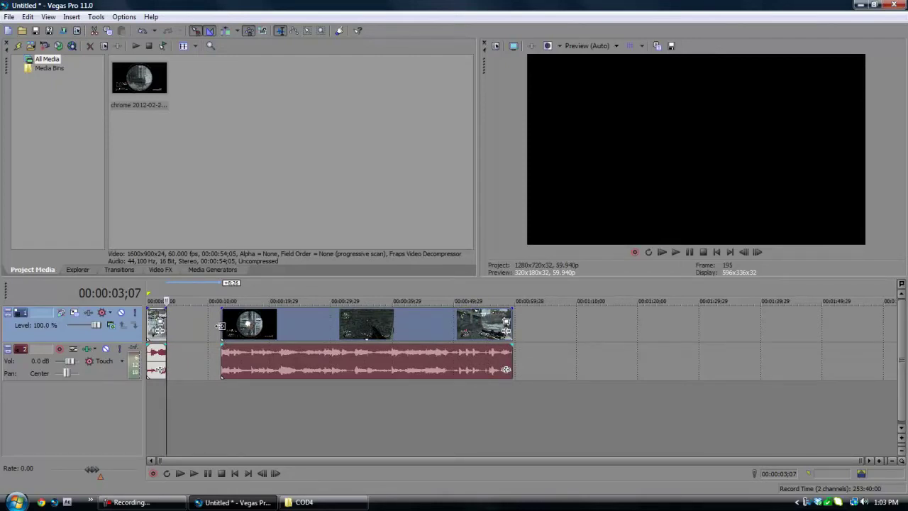
drag(305, 322, 250, 322)
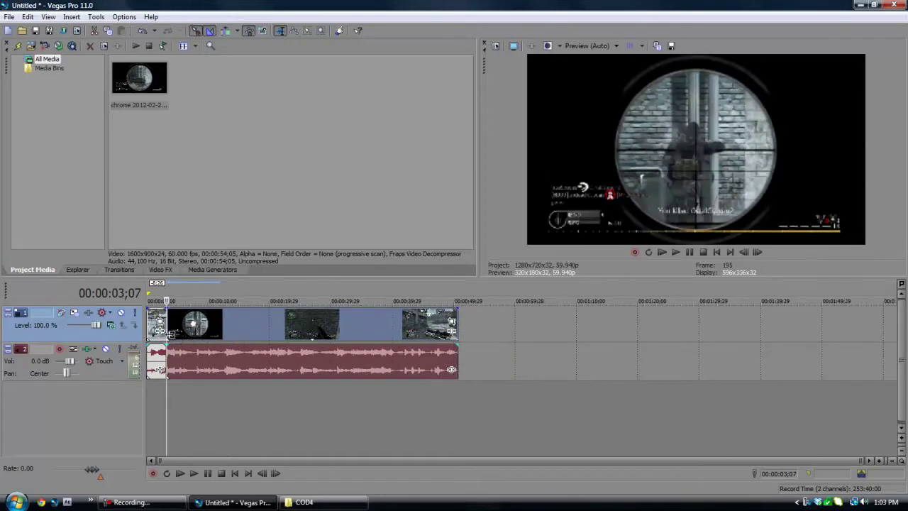
Delete both gameplay audio events, leaving the audio track empty
click(158, 366)
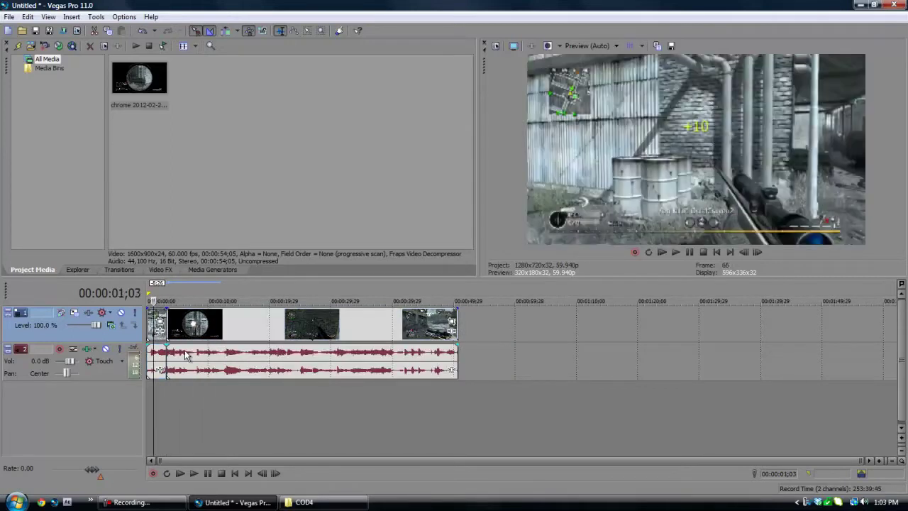
click(183, 349)
key(Delete)
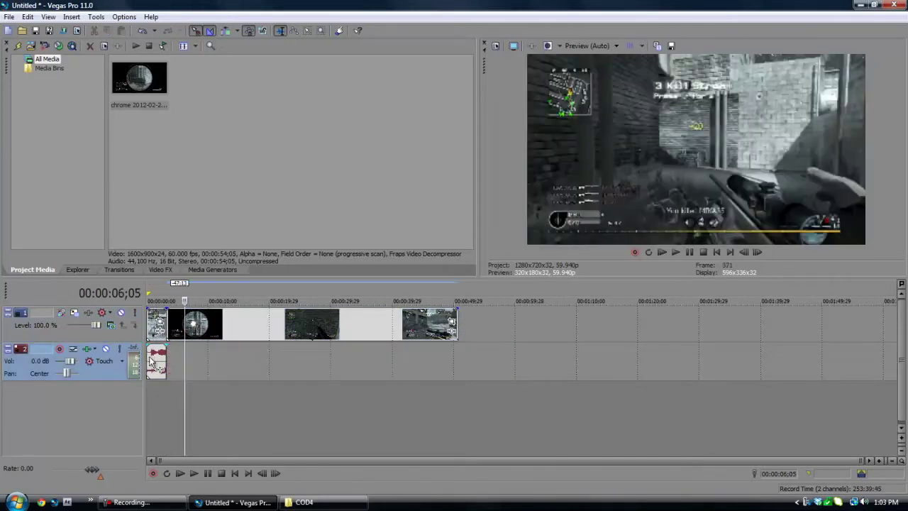
click(150, 362)
key(Delete)
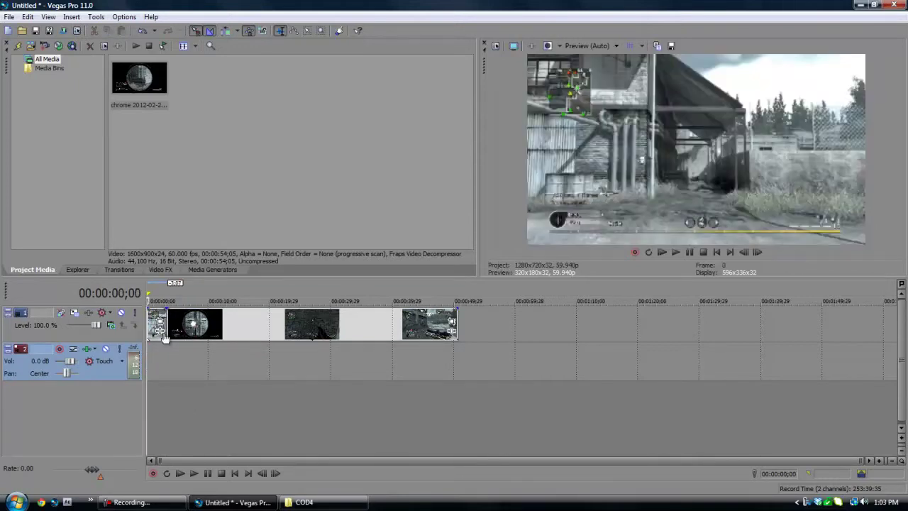
Turn on Disable resample in the properties of the first and second video pieces
right_click(156, 327)
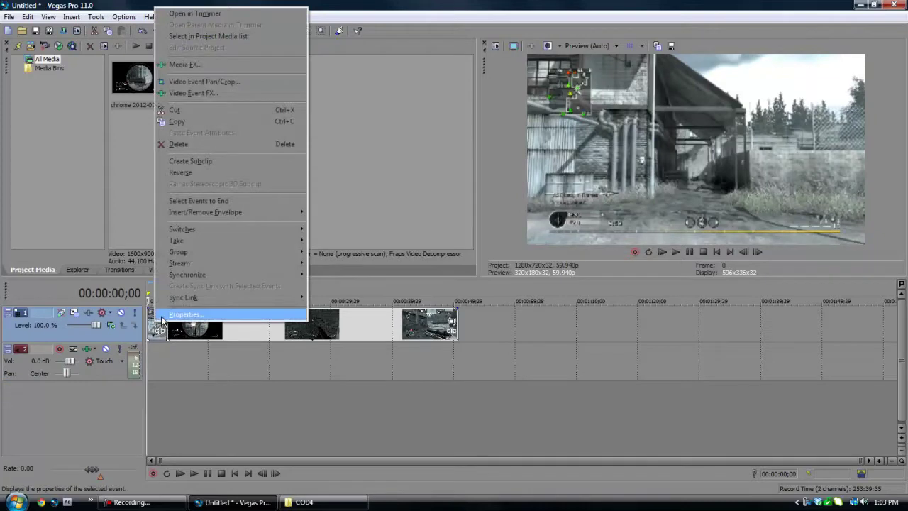
click(162, 317)
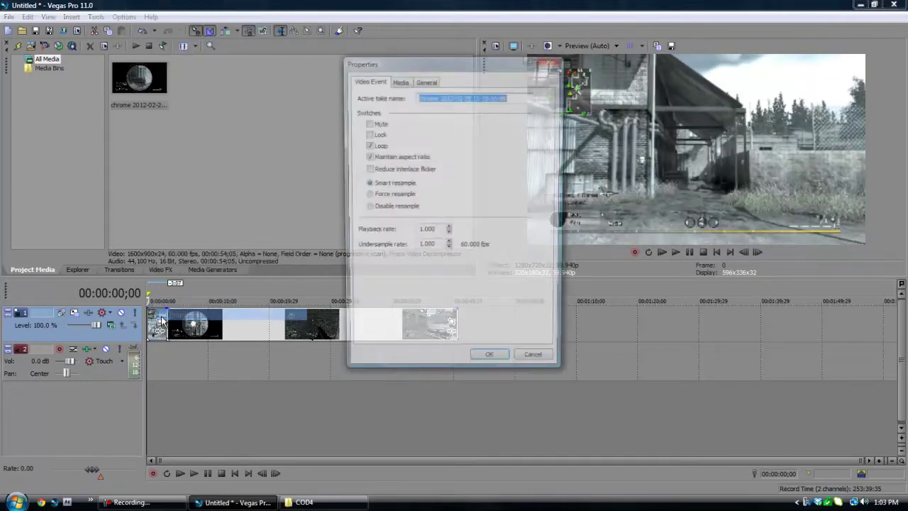
click(367, 208)
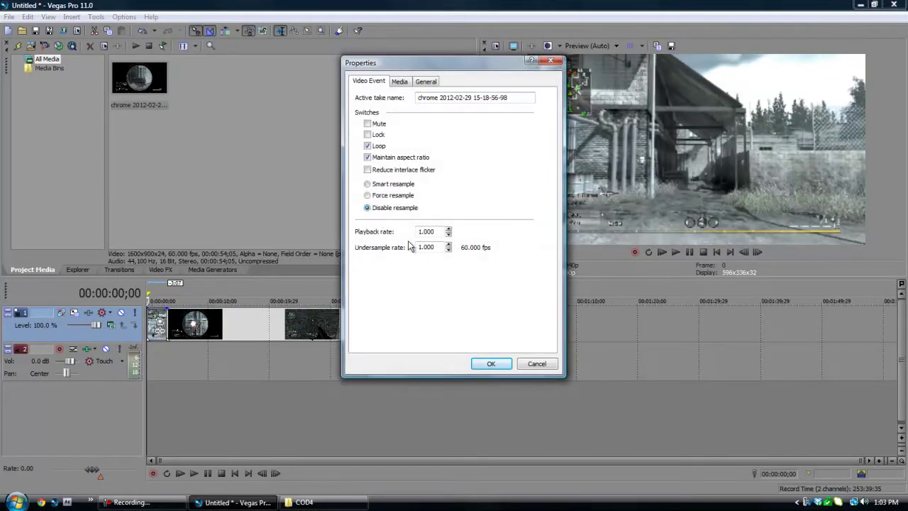
click(488, 365)
right_click(204, 326)
click(211, 321)
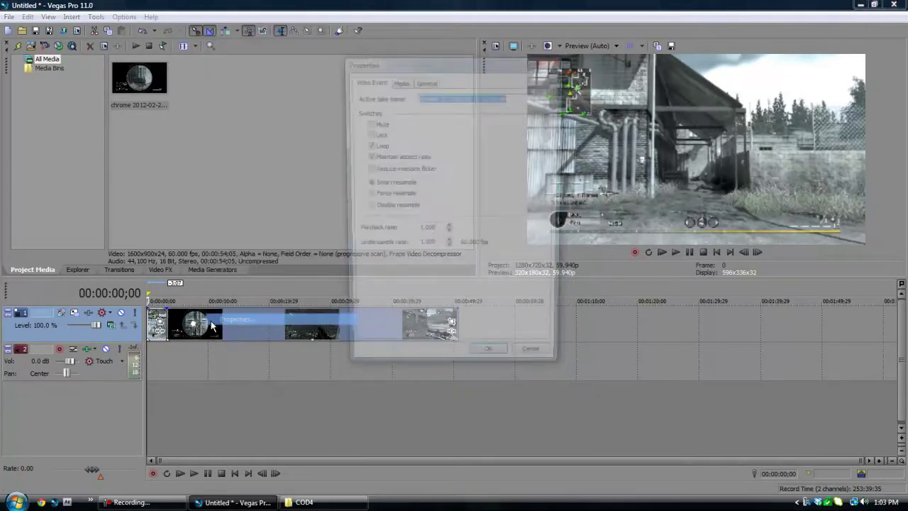
click(395, 208)
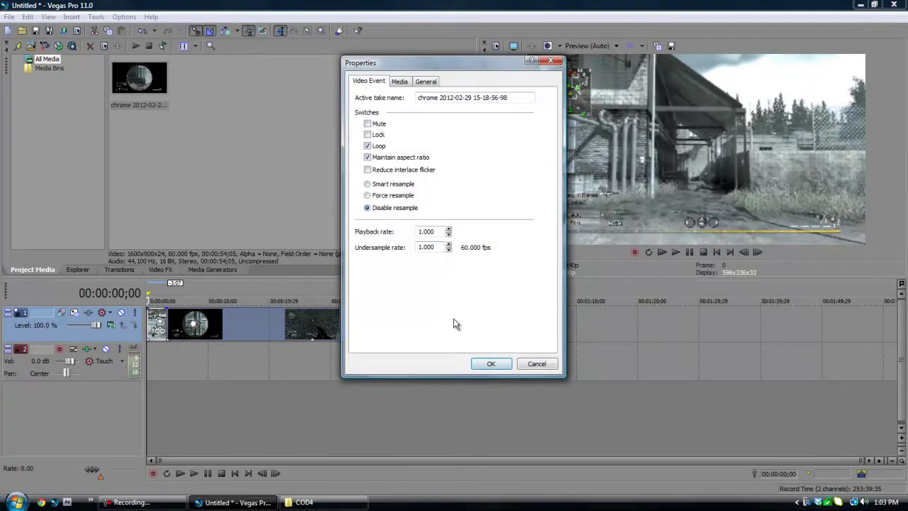
click(494, 364)
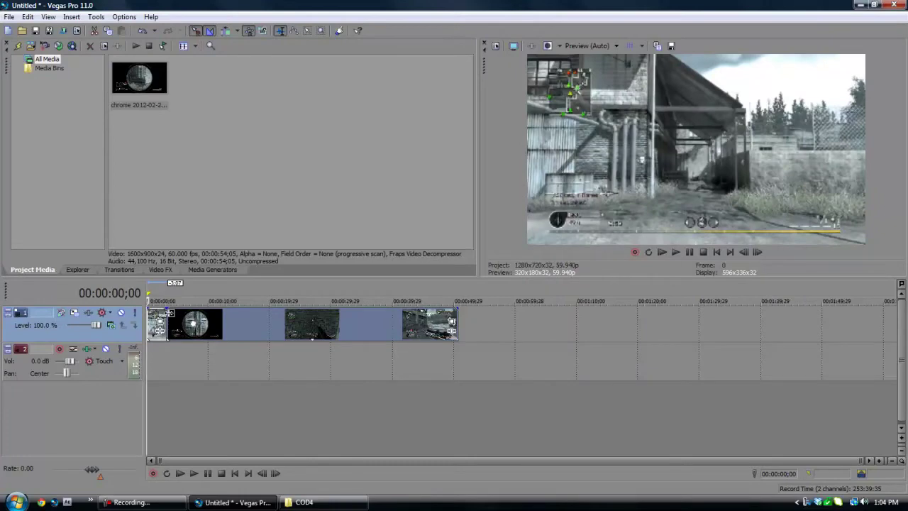
Drop Do I See Color.mp3 from the desktop onto the timeline as a new track
click(234, 502)
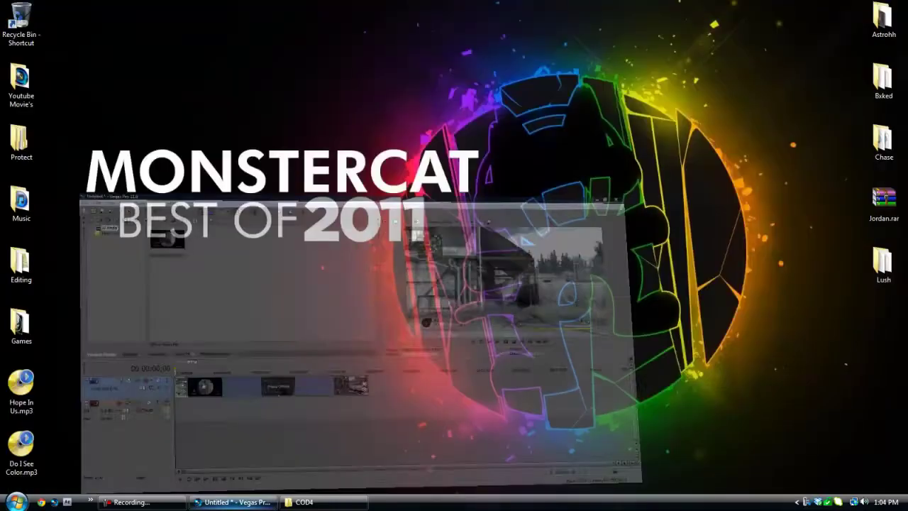
drag(32, 442, 225, 439)
drag(162, 402, 151, 401)
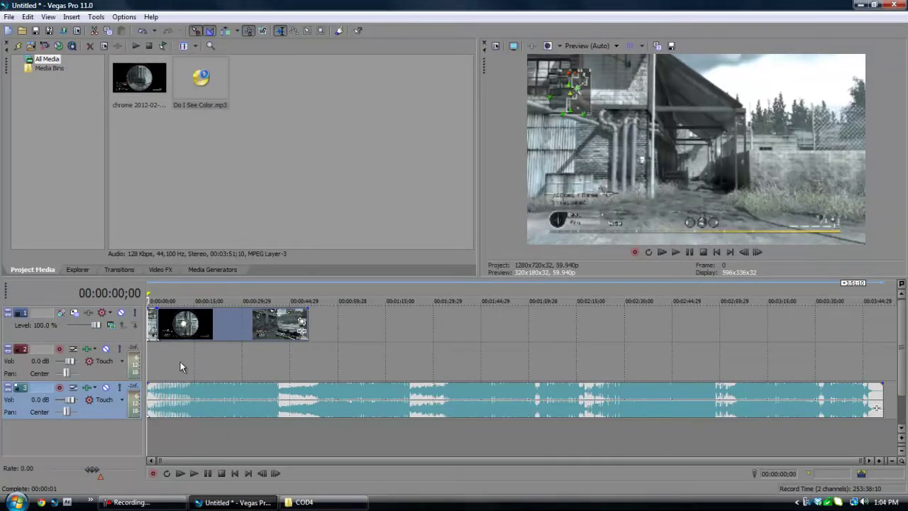
Place M40A3.mp3 from the COD4 folder on track 2 at the shot split
click(330, 504)
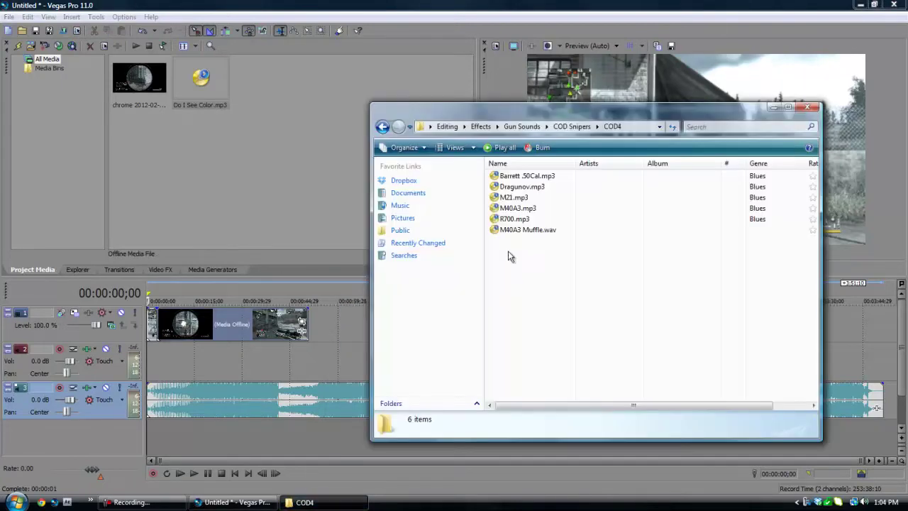
drag(508, 207, 300, 288)
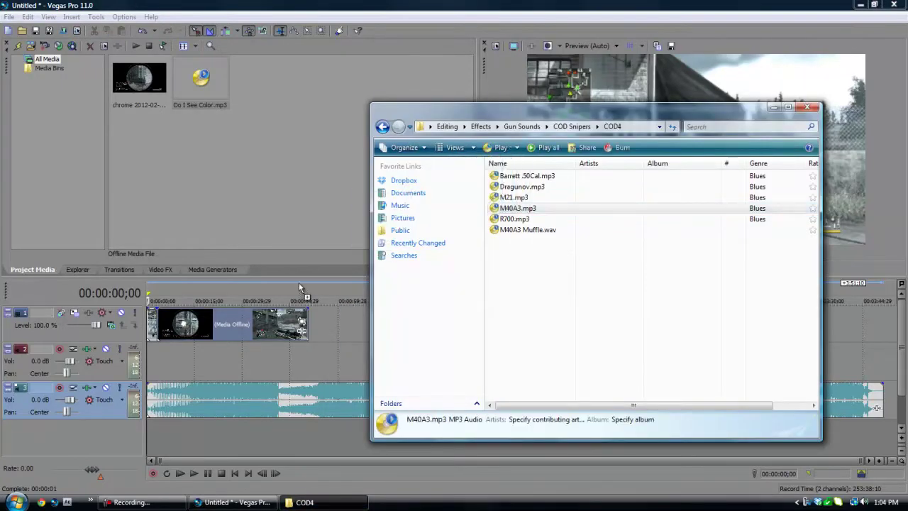
drag(164, 350, 160, 350)
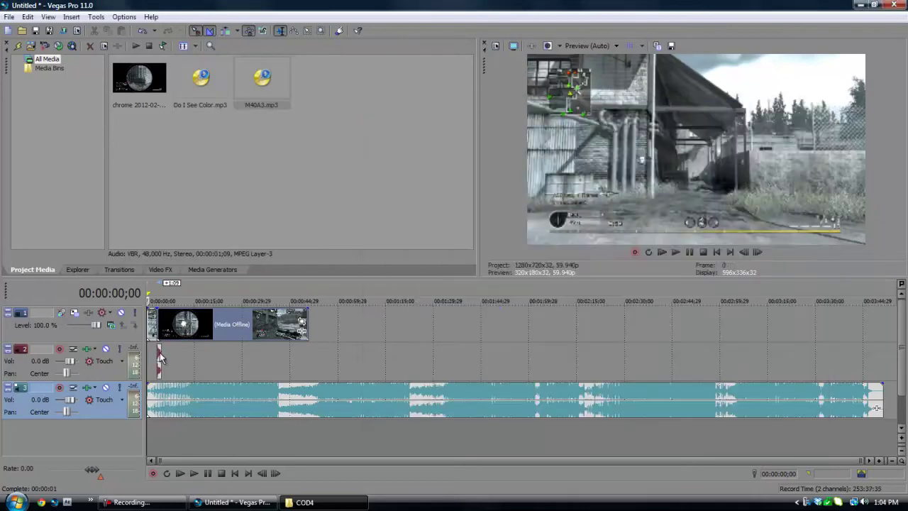
scroll(165, 347, up, 5)
scroll(212, 354, up, 4)
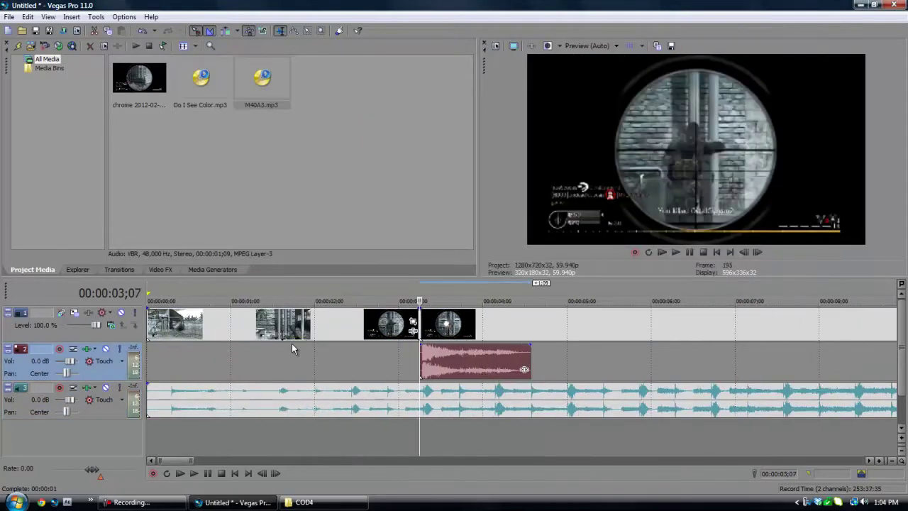
key(Right)
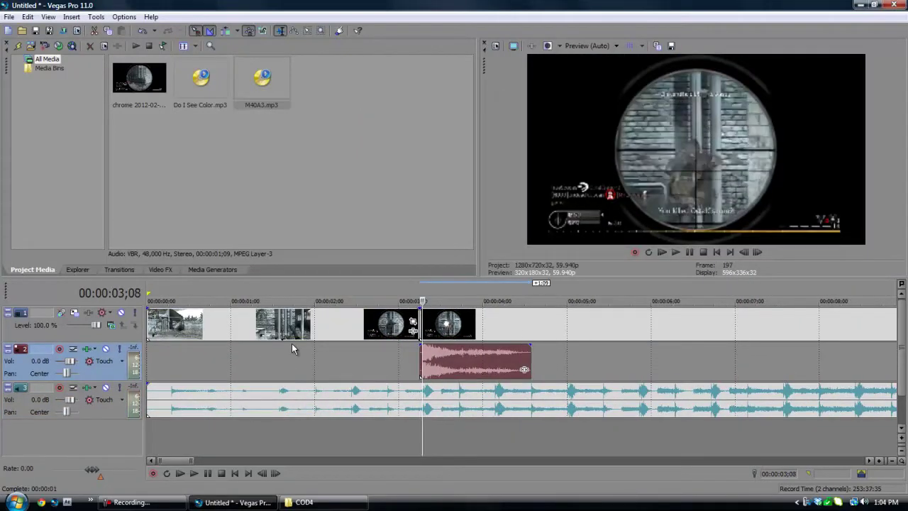
scroll(291, 344, up, 6)
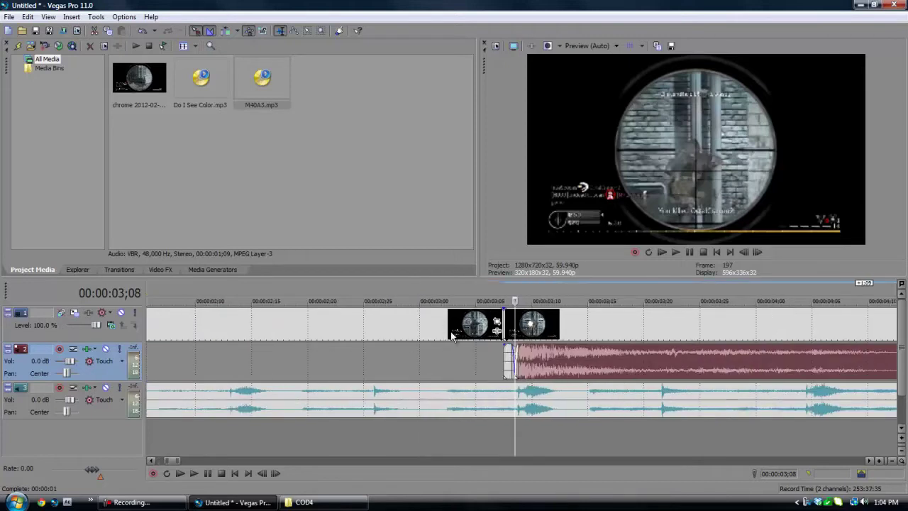
key(Left)
Undo the gunshot trim and remove its fade-in so it starts exactly at the cut
drag(505, 362, 515, 360)
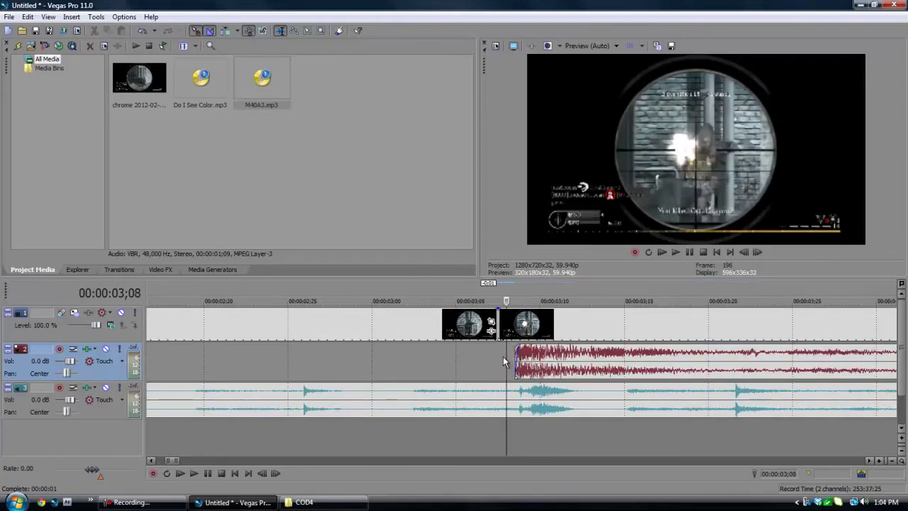
key(ctrl+z)
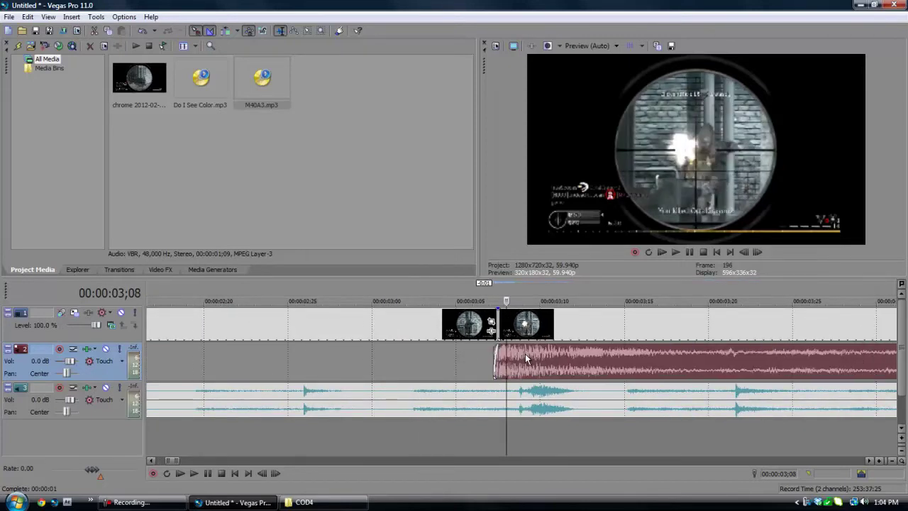
click(500, 348)
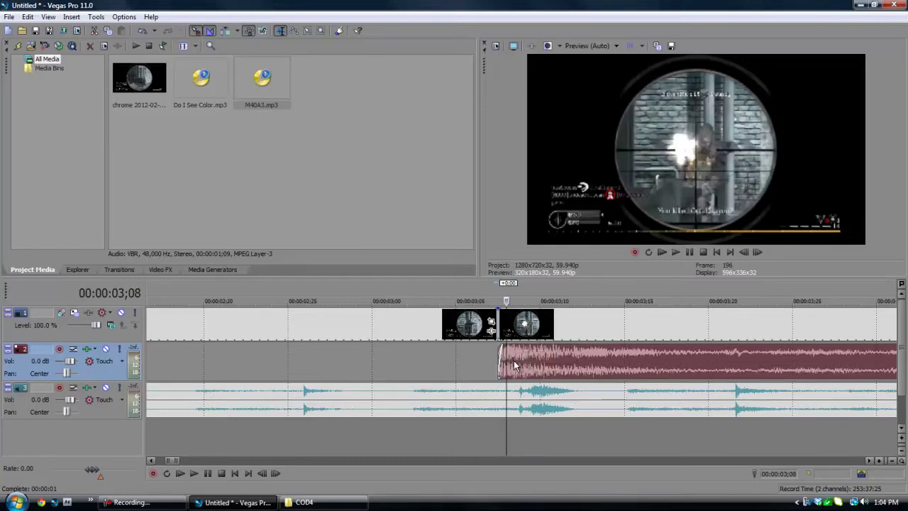
scroll(514, 360, down, 3)
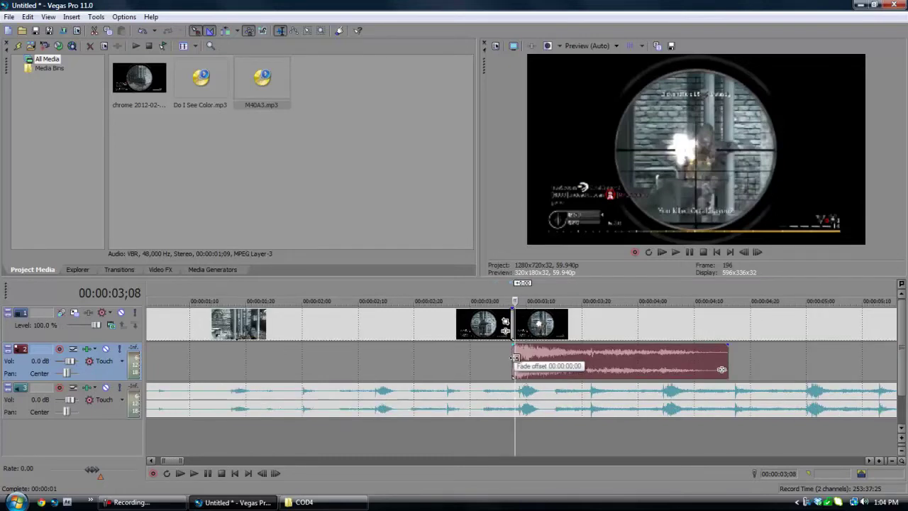
scroll(513, 358, up, 6)
drag(511, 352, 490, 369)
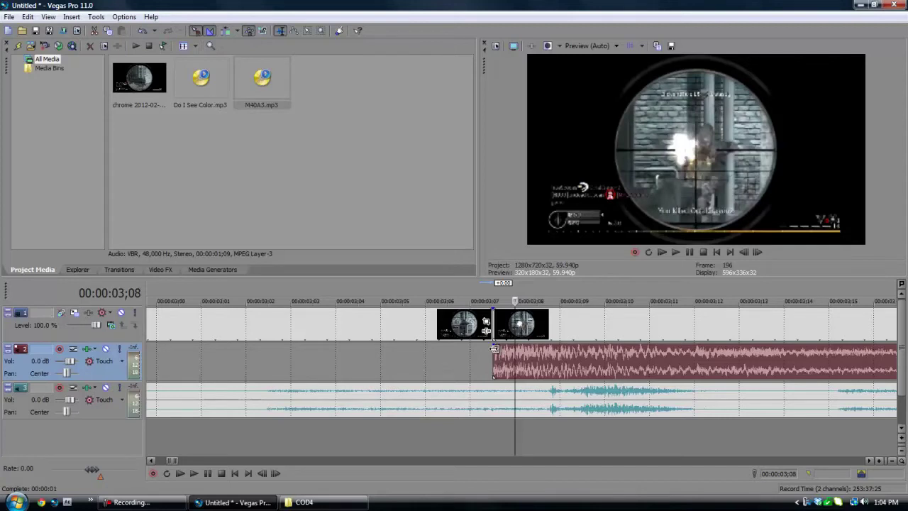
scroll(490, 345, down, 4)
scroll(487, 342, down, 3)
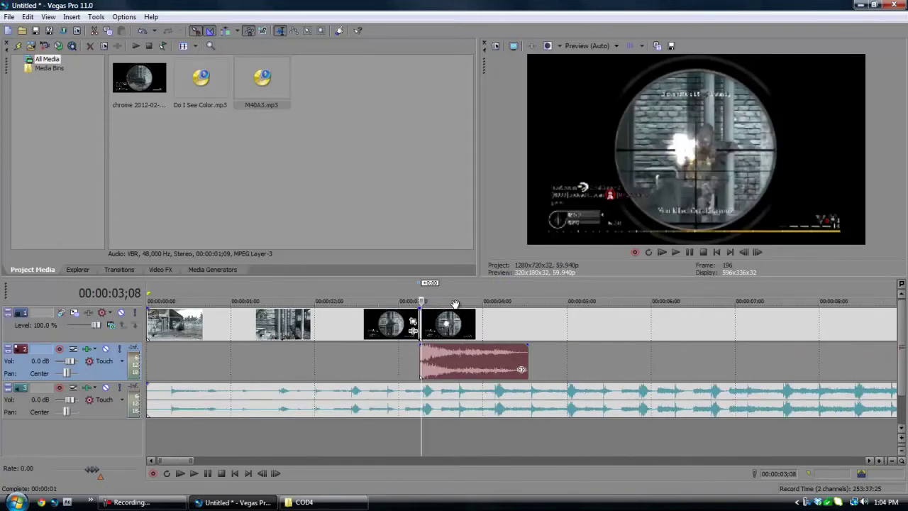
click(420, 352)
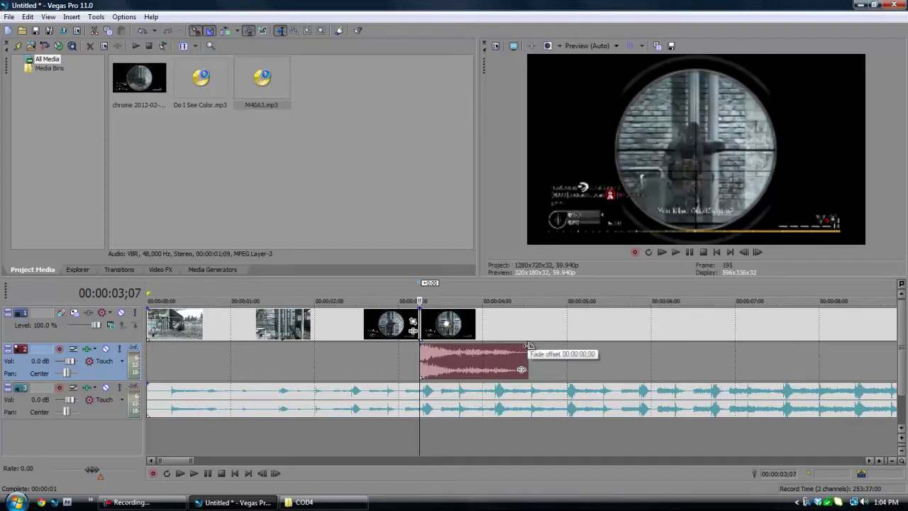
Add a fade-out to the M40A3.mp3 gunshot event's end and adjust its length
drag(528, 346, 449, 346)
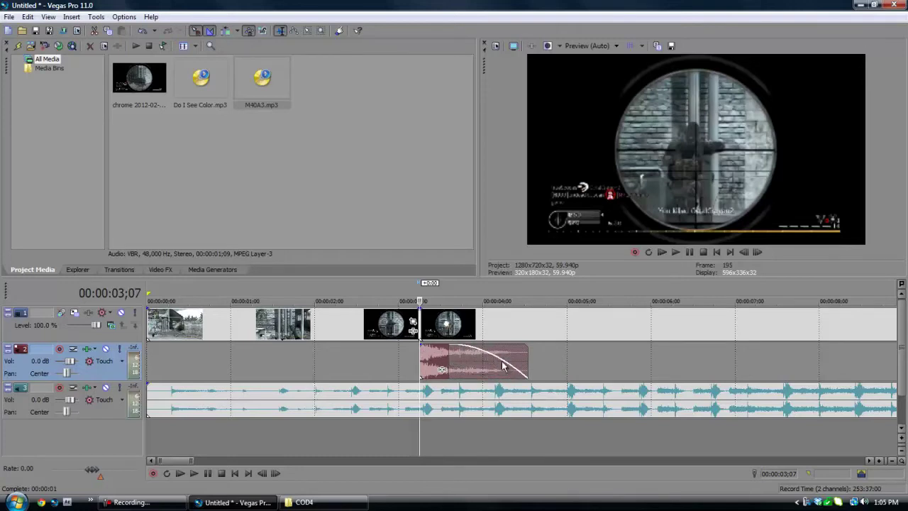
drag(448, 346, 521, 372)
scroll(436, 361, up, 3)
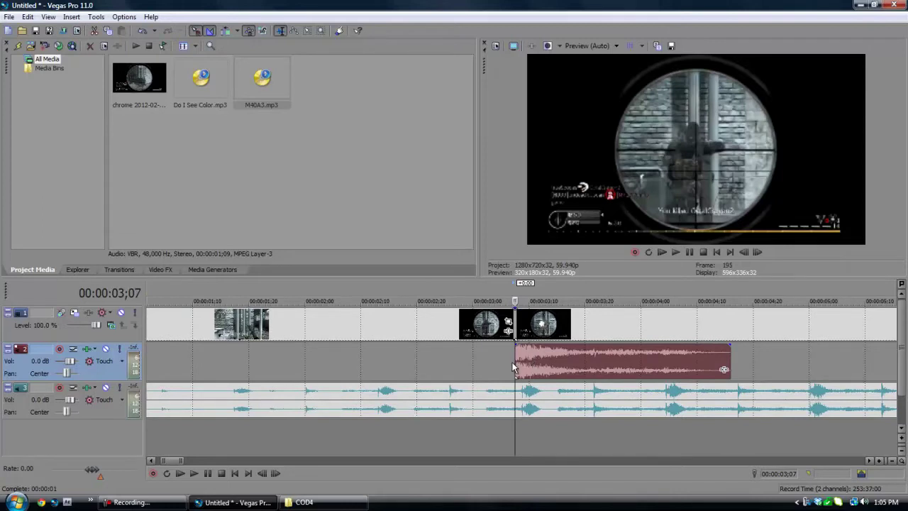
scroll(509, 362, down, 5)
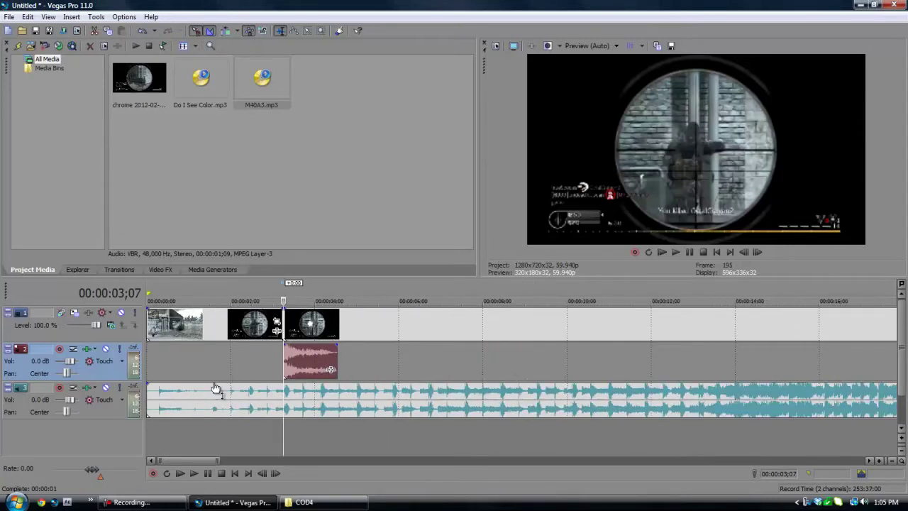
Zoom the timeline out to show the whole project to about 30 seconds
scroll(228, 392, down, 3)
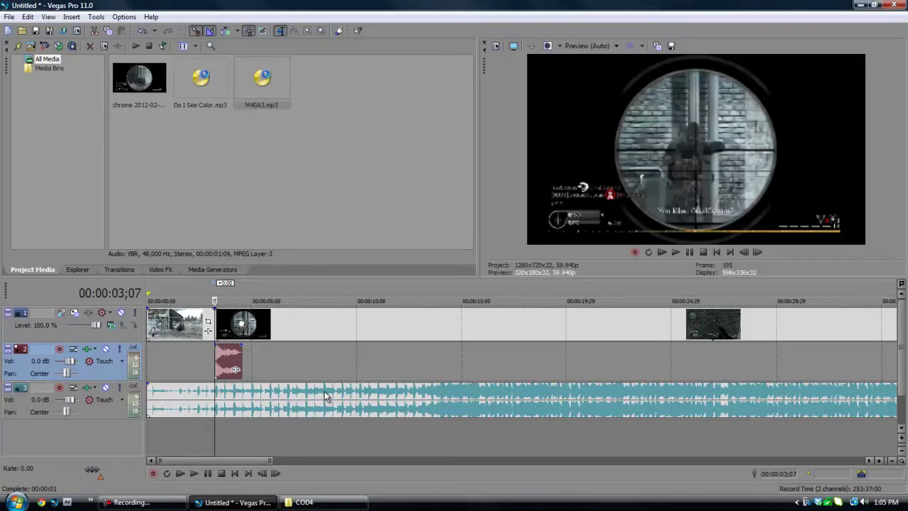
Play the song from 00:00:13;00 and mark its drop at 00:00:13;29
click(401, 394)
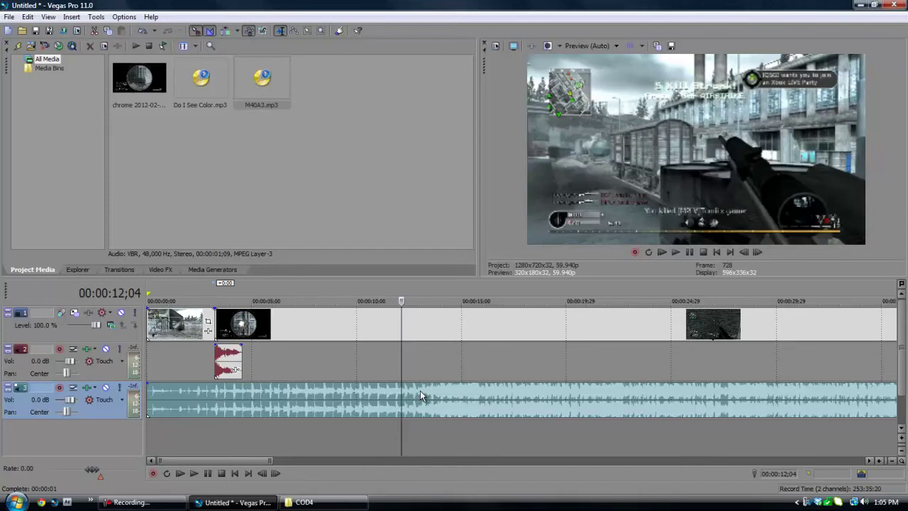
click(420, 392)
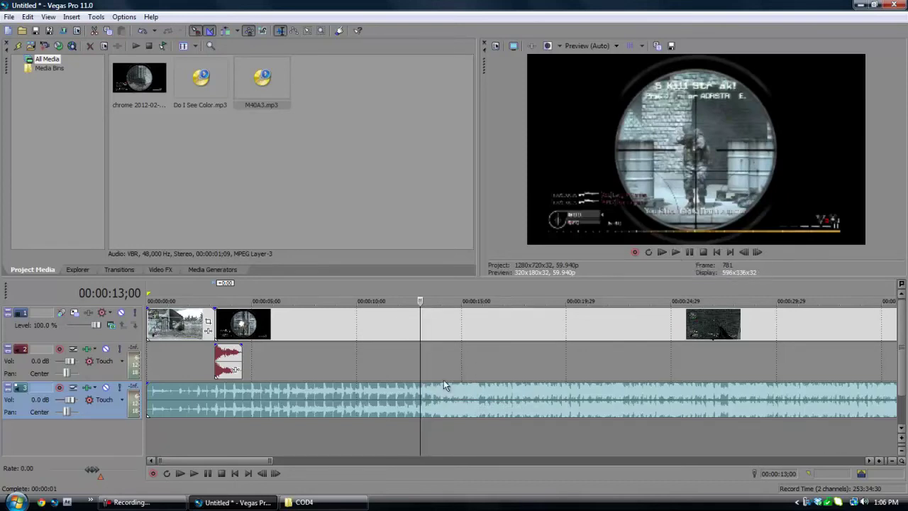
click(676, 253)
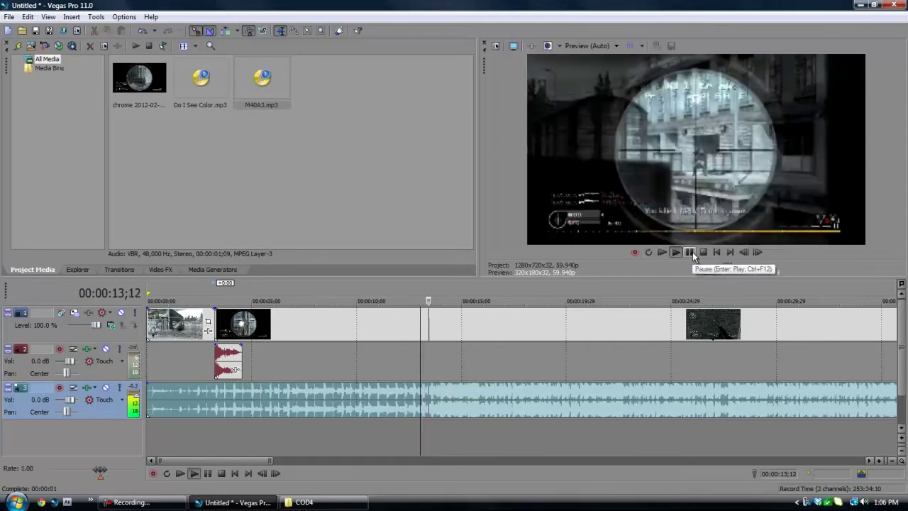
click(690, 252)
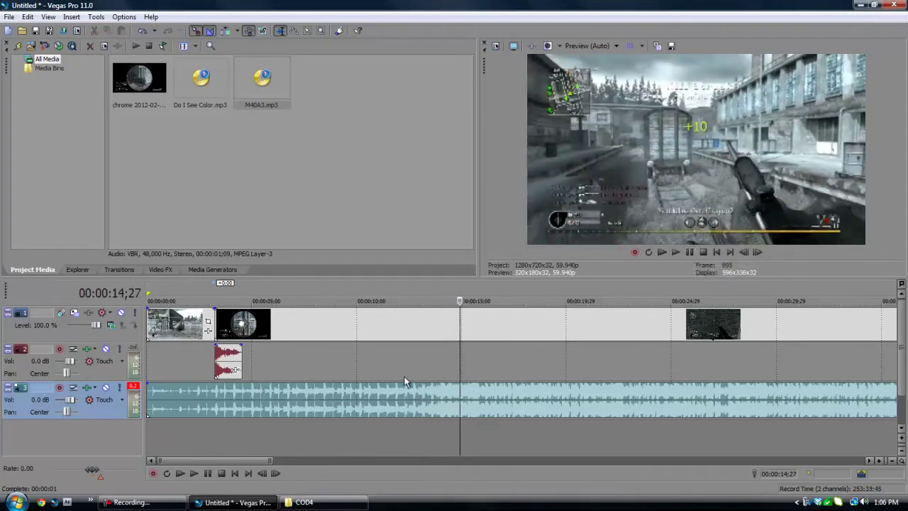
click(440, 390)
Split the song at the 13;29 drop and delete the part before it
scroll(438, 397, up, 5)
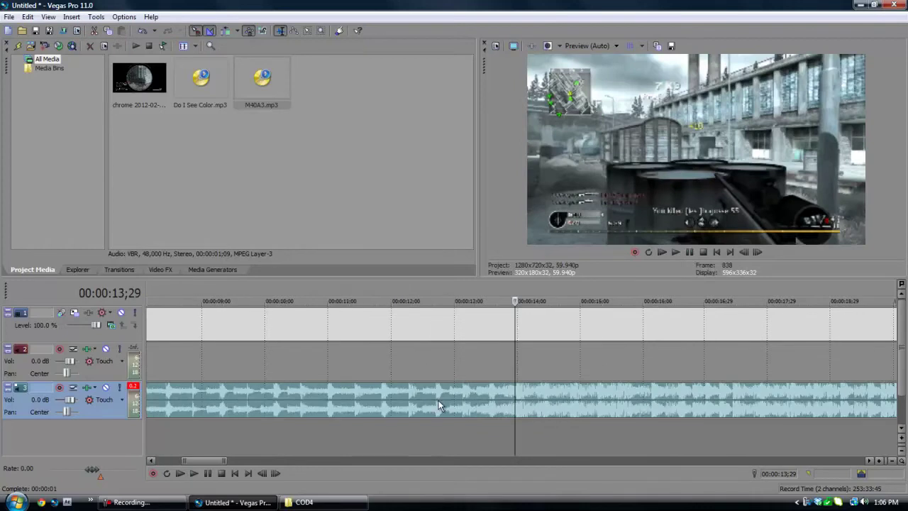
scroll(501, 408, up, 2)
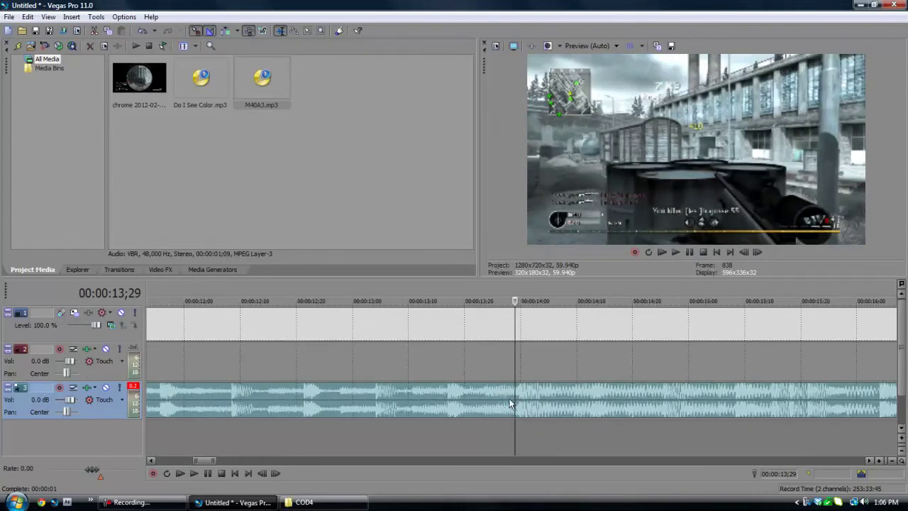
key(Right)
key(Left)
key(Left)
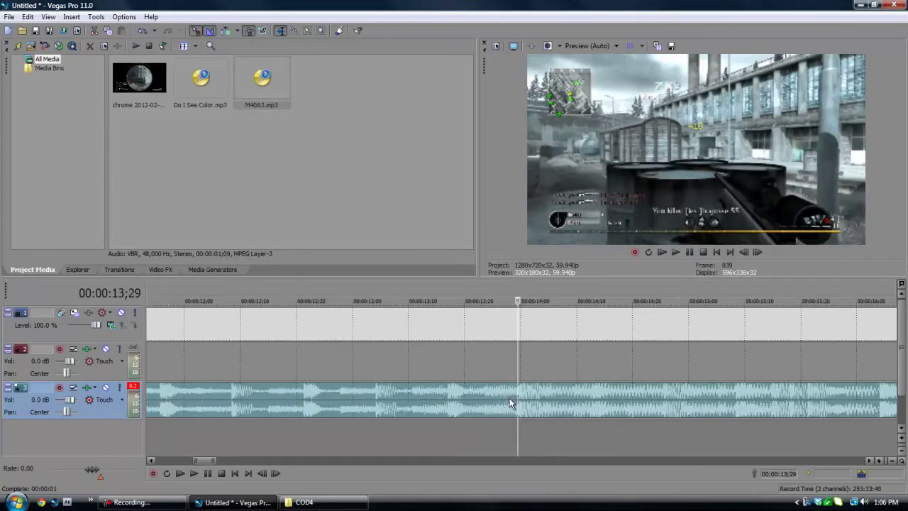
key(Right)
key(s)
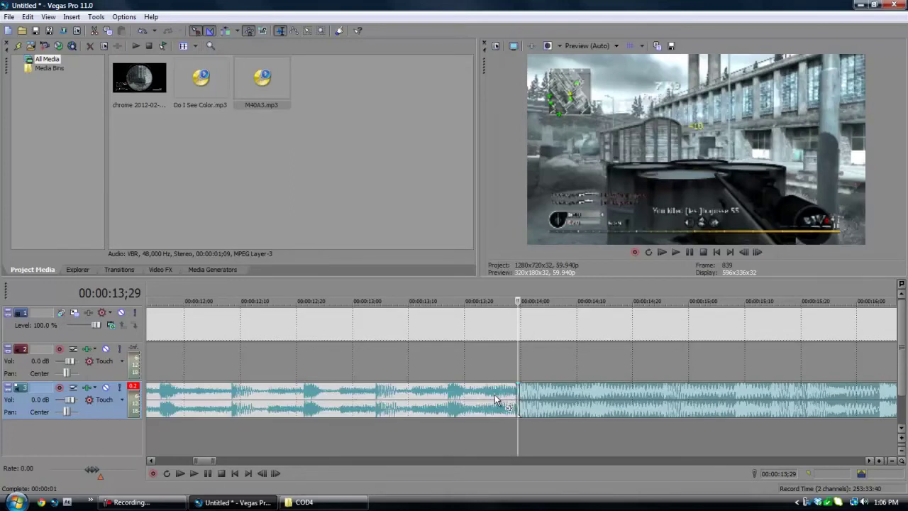
click(496, 396)
key(Delete)
Slide the song so its drop meets the gunshot cut and extend it back to 00:00:00
scroll(503, 401, down, 6)
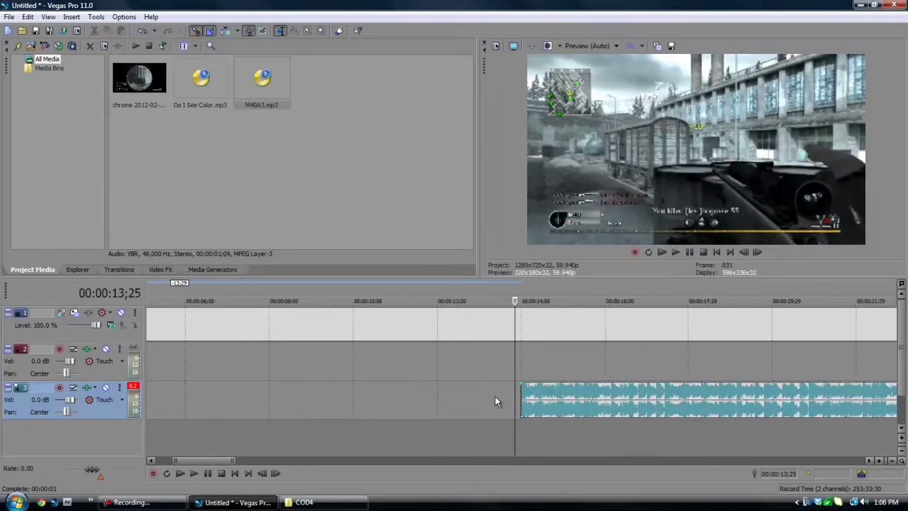
drag(503, 396, 259, 399)
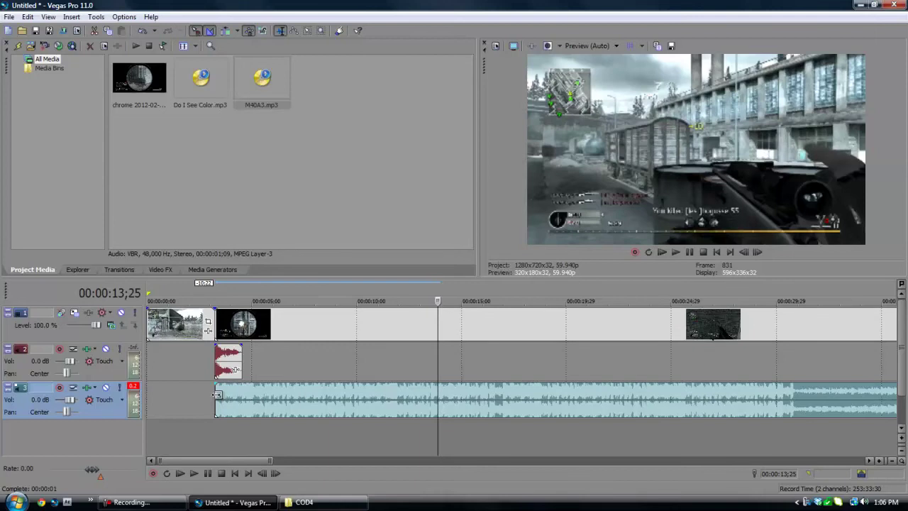
drag(215, 395, 128, 399)
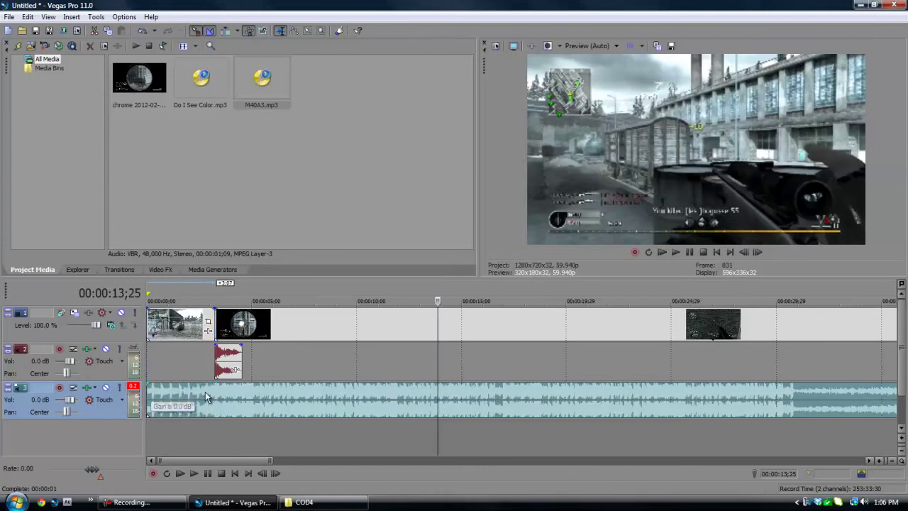
drag(275, 363, 161, 374)
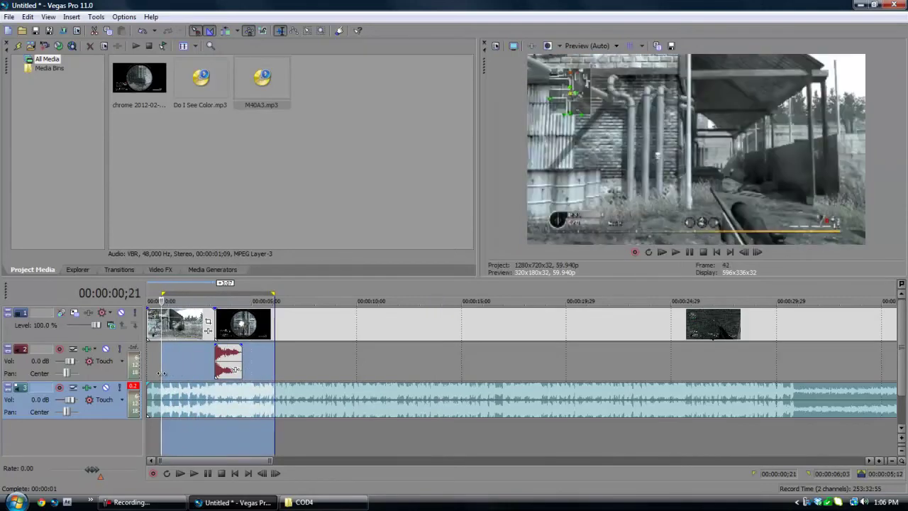
click(162, 371)
key(space)
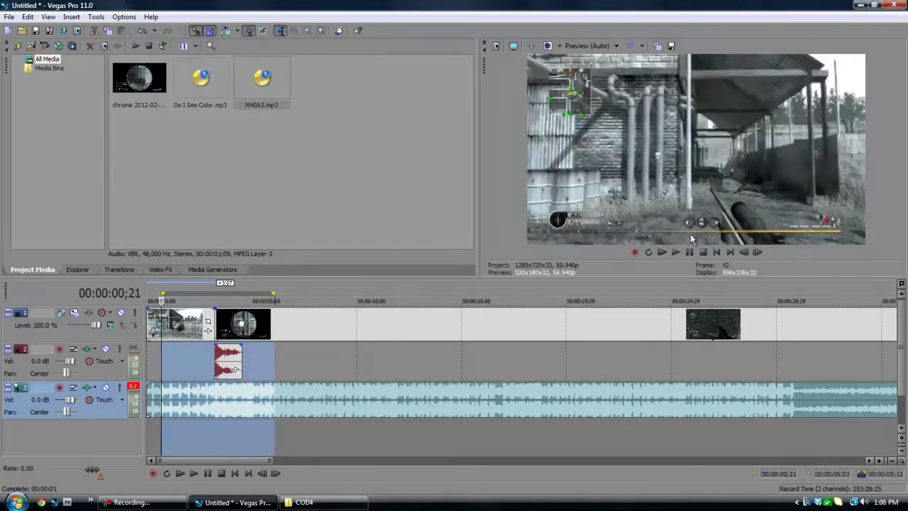
click(675, 252)
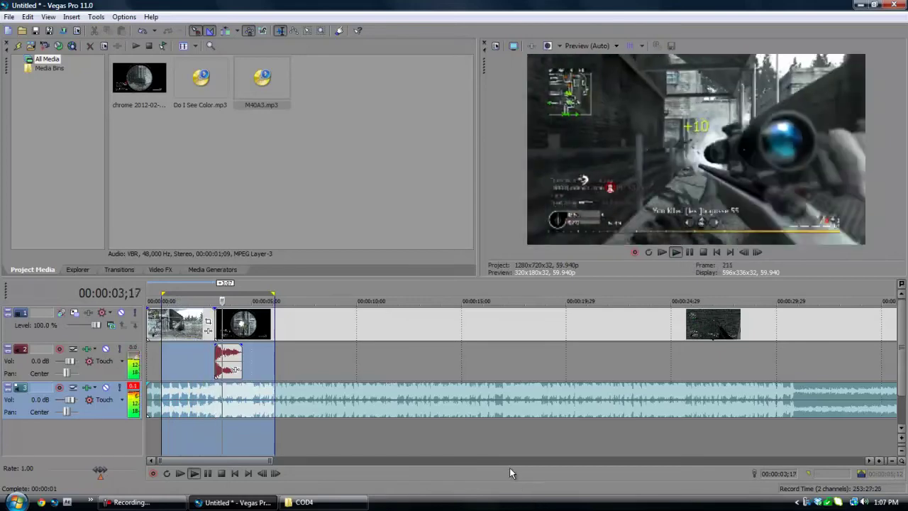
key(Return)
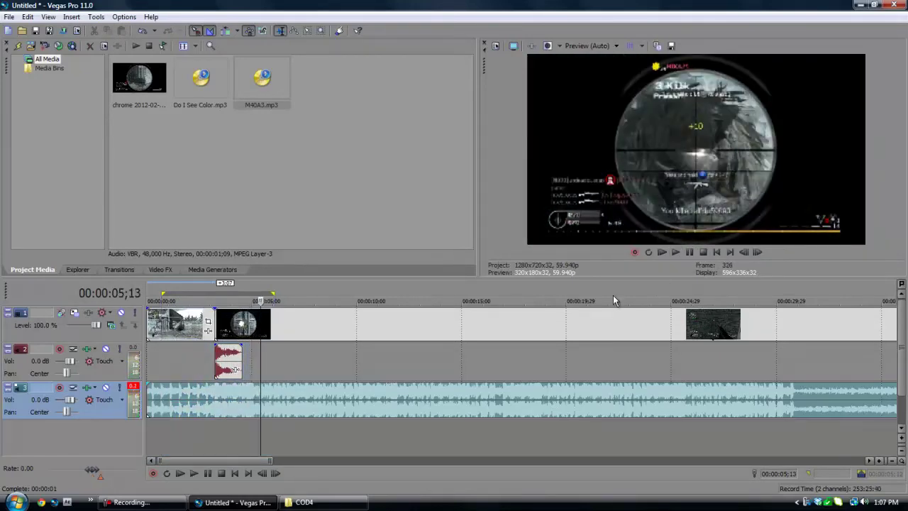
click(209, 321)
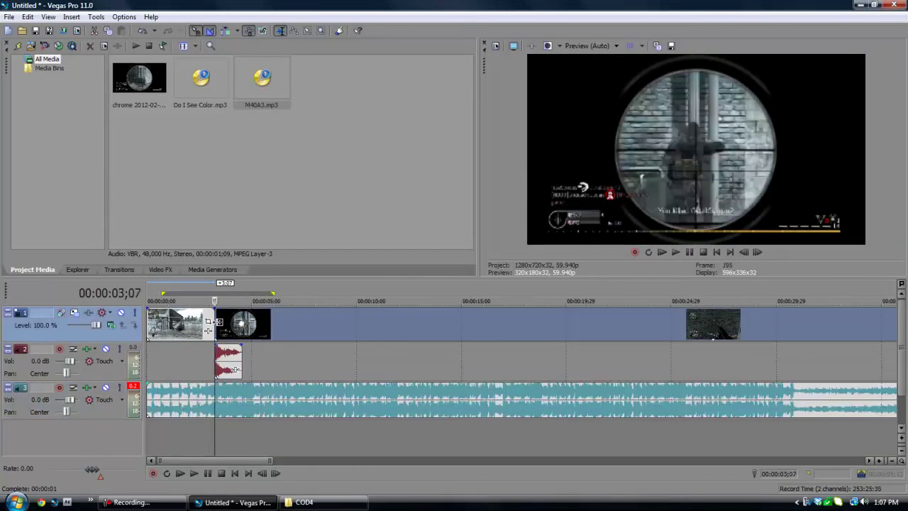